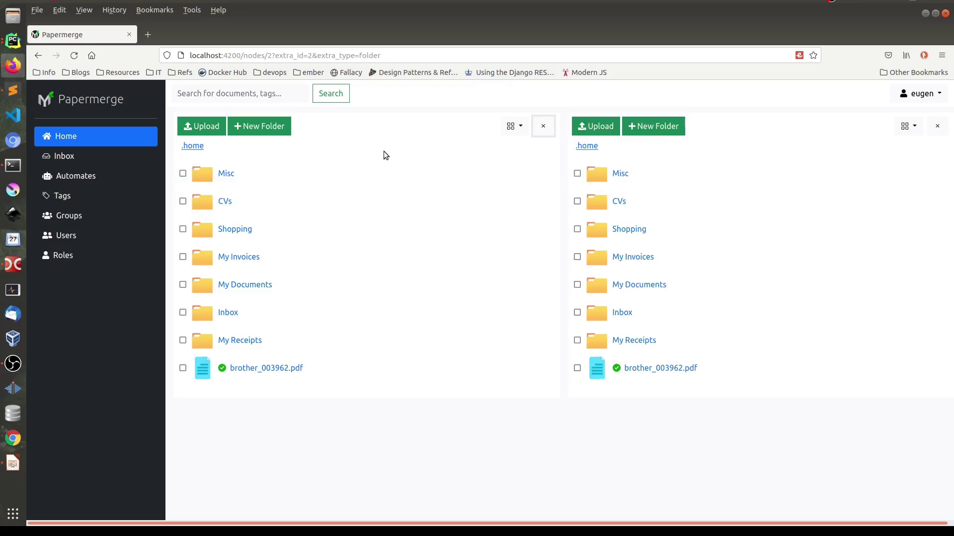
- Show Inbox and My Receipts side by side, and move receipt_1.pdf and receipt_3.pdf from Inbox into My Receipts
left_click(228, 313)
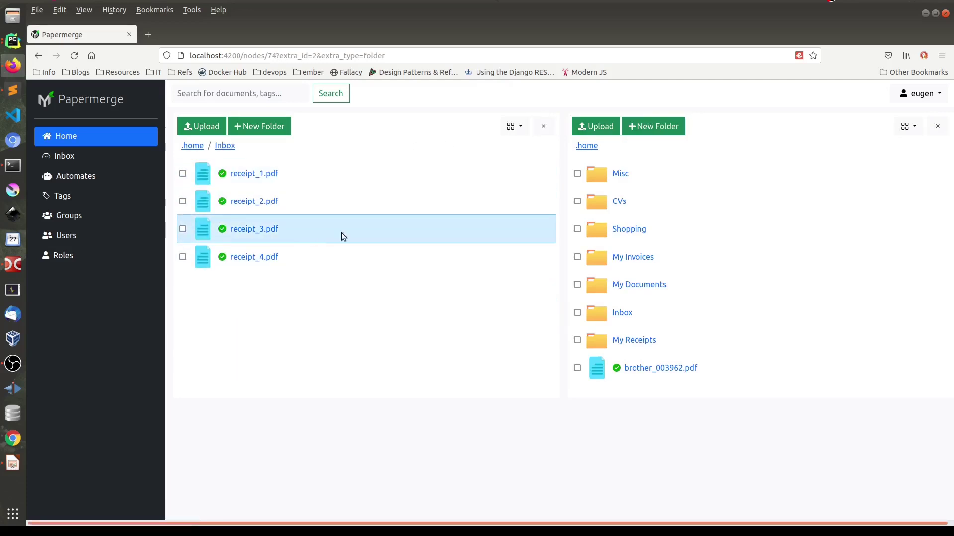
left_click(636, 339)
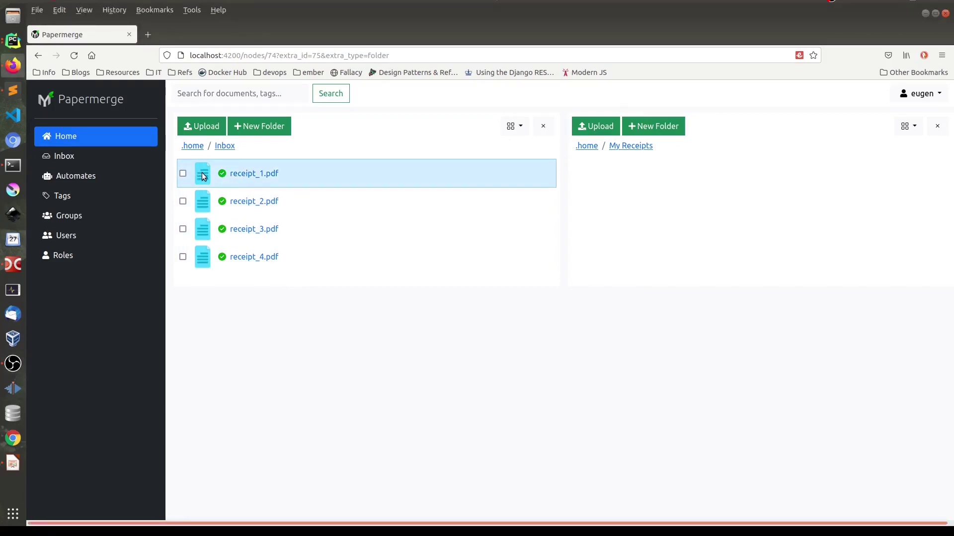
left_click_drag(204, 177, 613, 195)
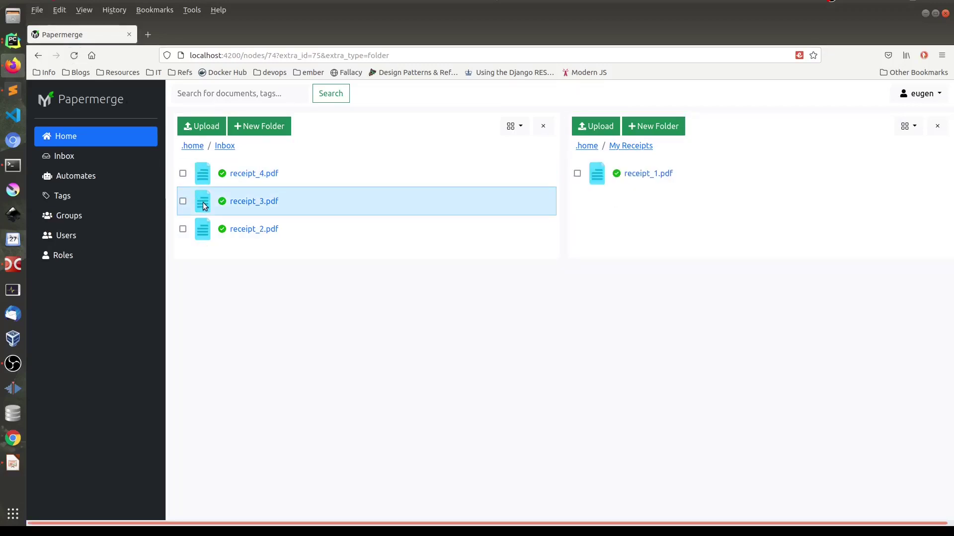
left_click_drag(205, 206, 603, 209)
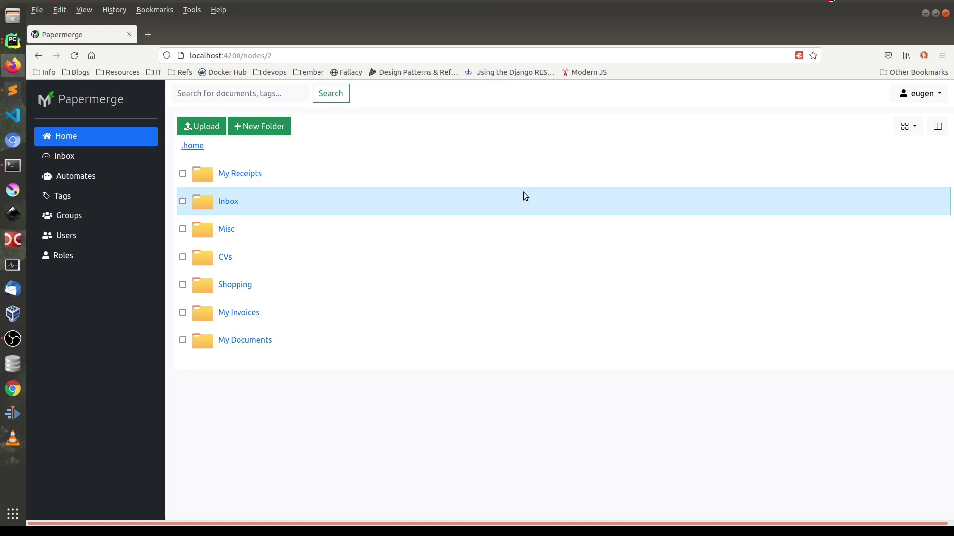
- Upload brother_003961.pdf and brother_003962.pdf from the Desktop's Demo folder to the home folder
left_click(202, 126)
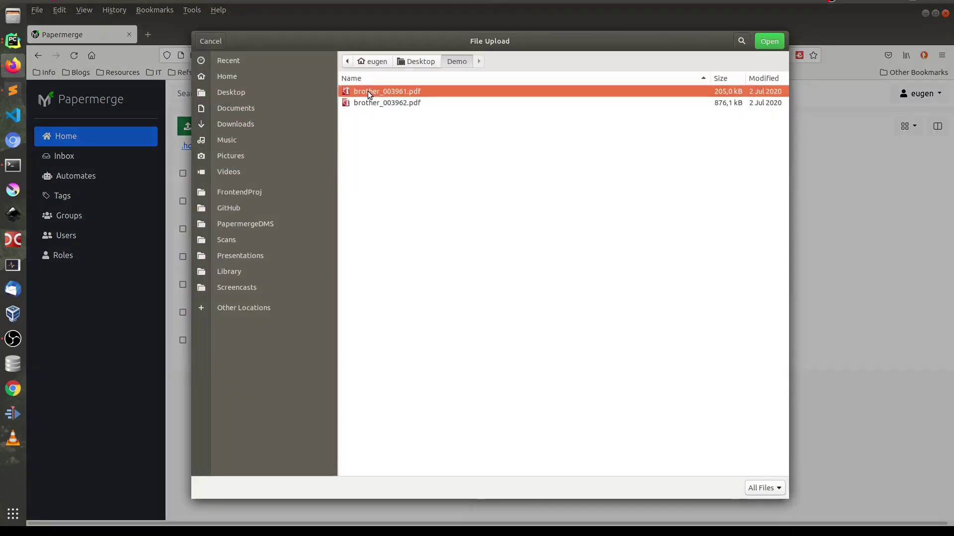
left_click(383, 103, "shift")
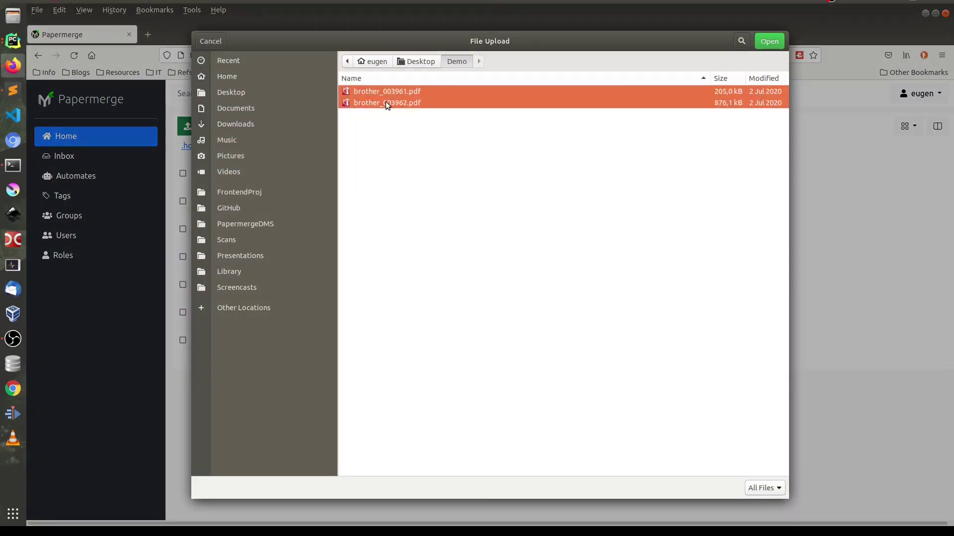
left_click(771, 42)
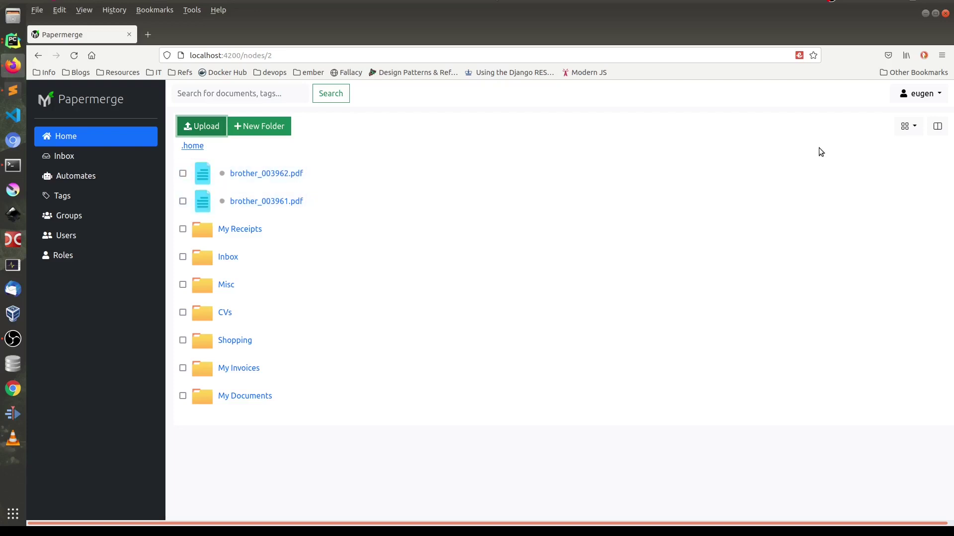
- Split the view into two panels, open brother_003962.pdf in the first one and run OCR on it
left_click(931, 127)
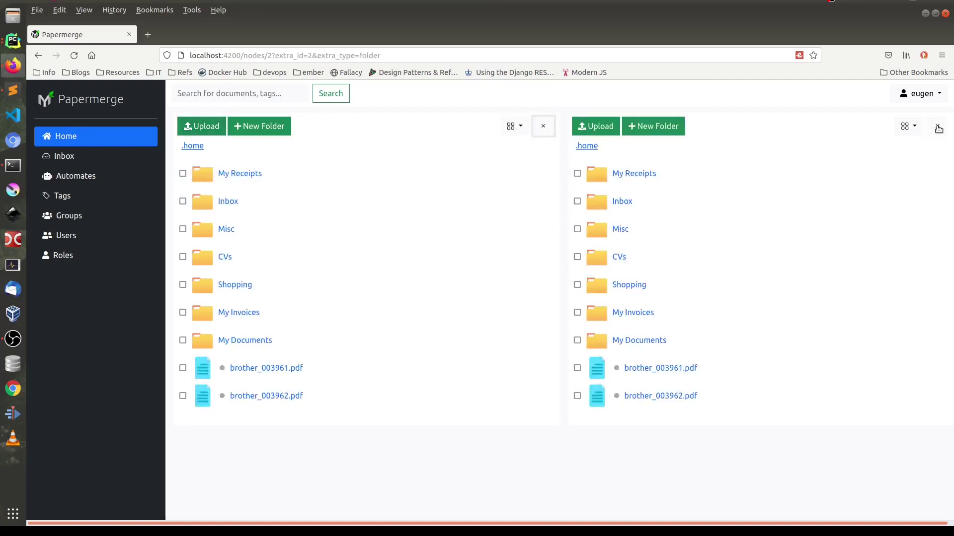
left_click(279, 396)
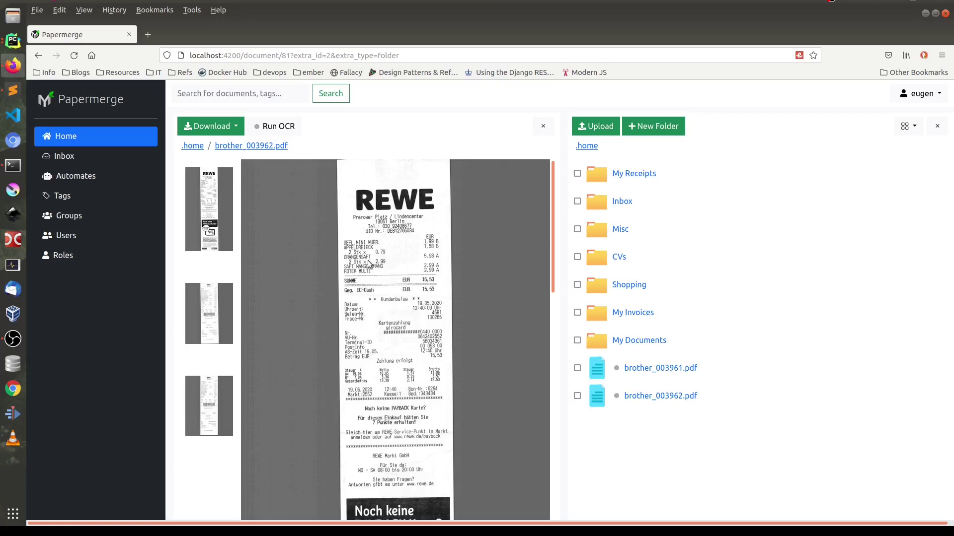
left_click(275, 128)
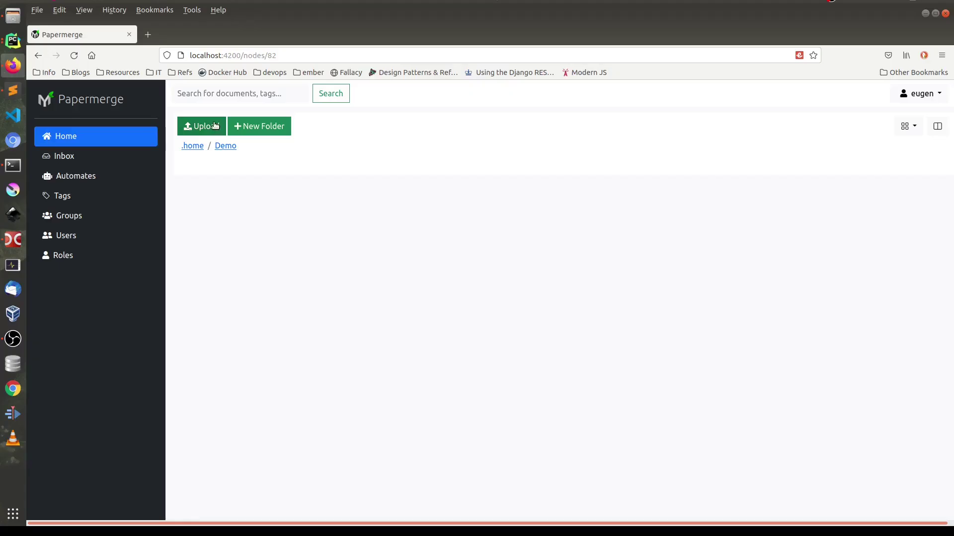
- Upload brother_003961.pdf into the Demo folder and open the uploaded document
left_click(216, 125)
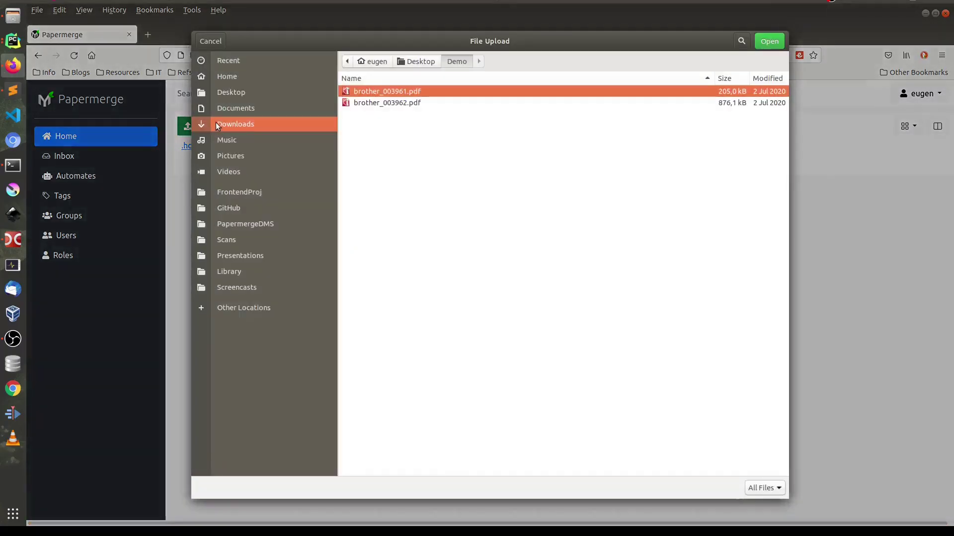
double_click(407, 92)
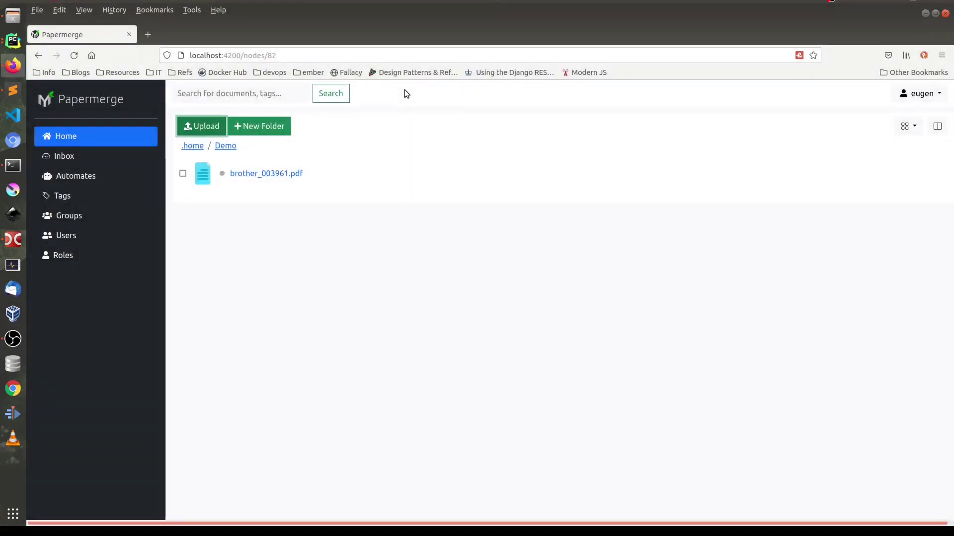
left_click(288, 174)
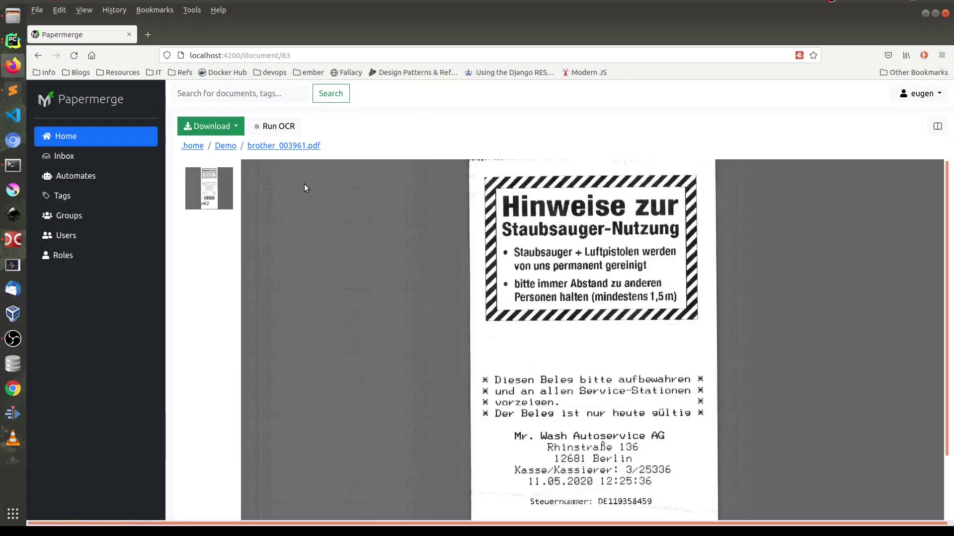
- Check the downloadable versions of brother_003961.pdf and run OCR on the document
left_click(222, 126)
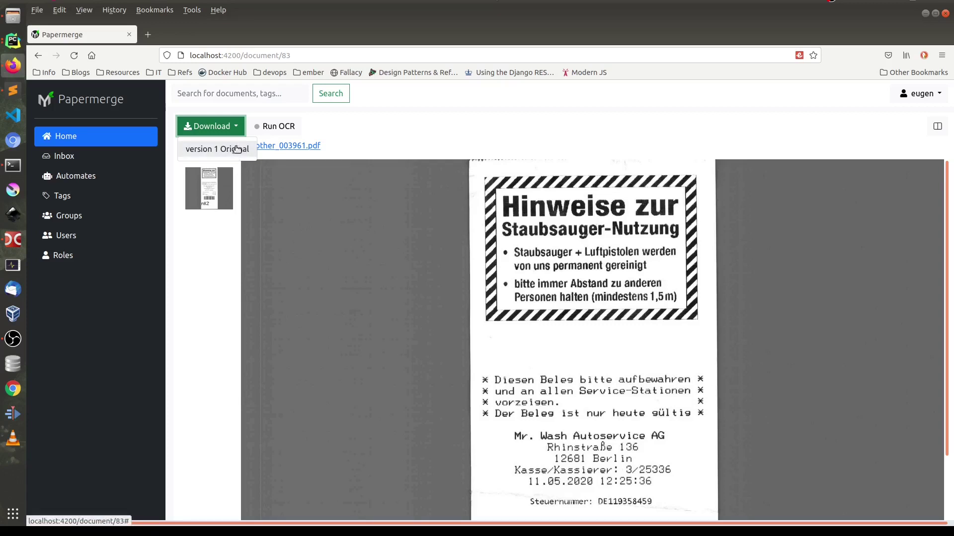
left_click(238, 149)
left_click(285, 128)
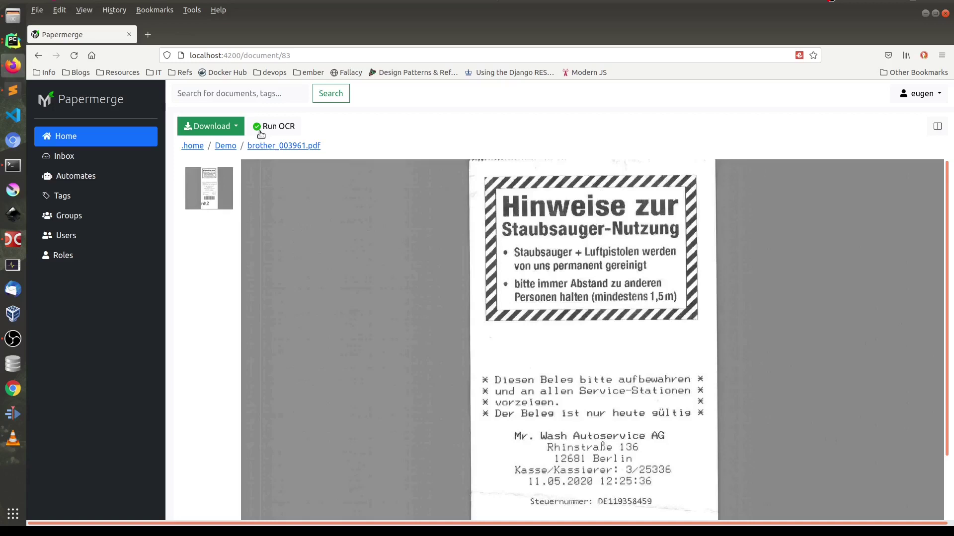
- Download version 2 of brother_003961.pdf with the OCRed text layer and open it in Document Viewer
left_click(231, 125)
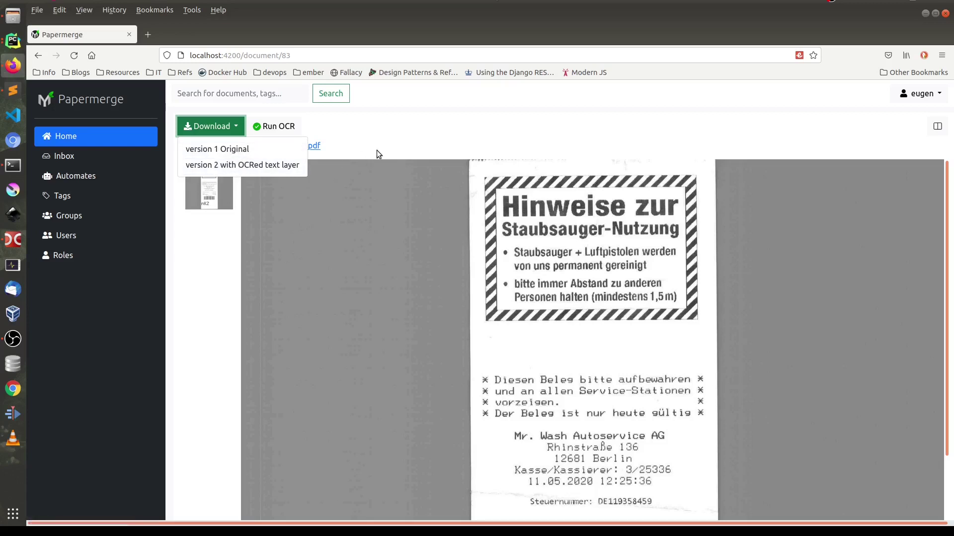
left_click(237, 165)
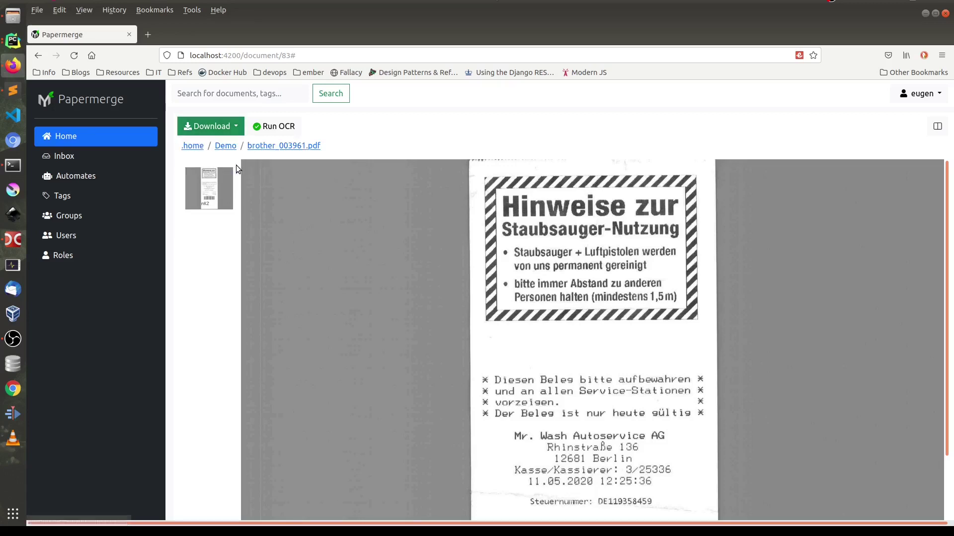
left_click(443, 208)
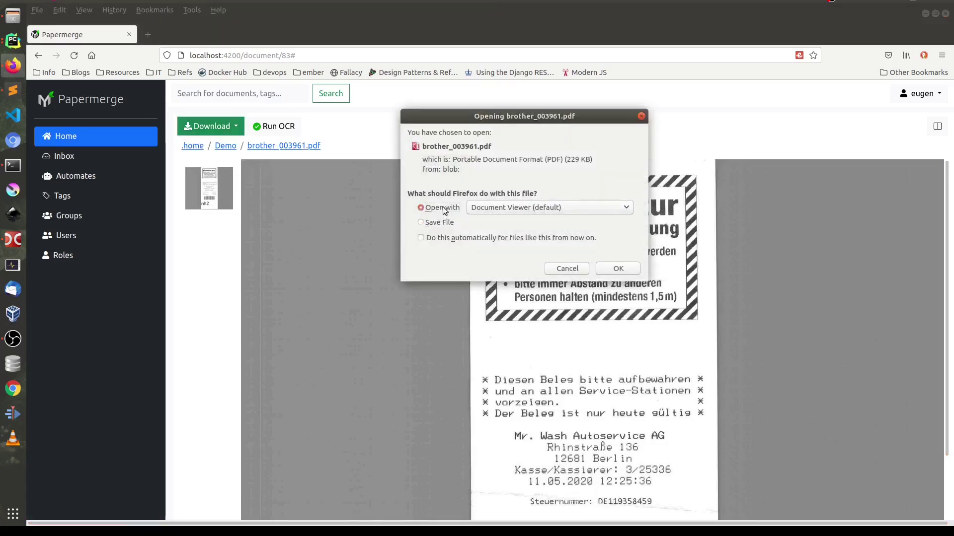
left_click(627, 270)
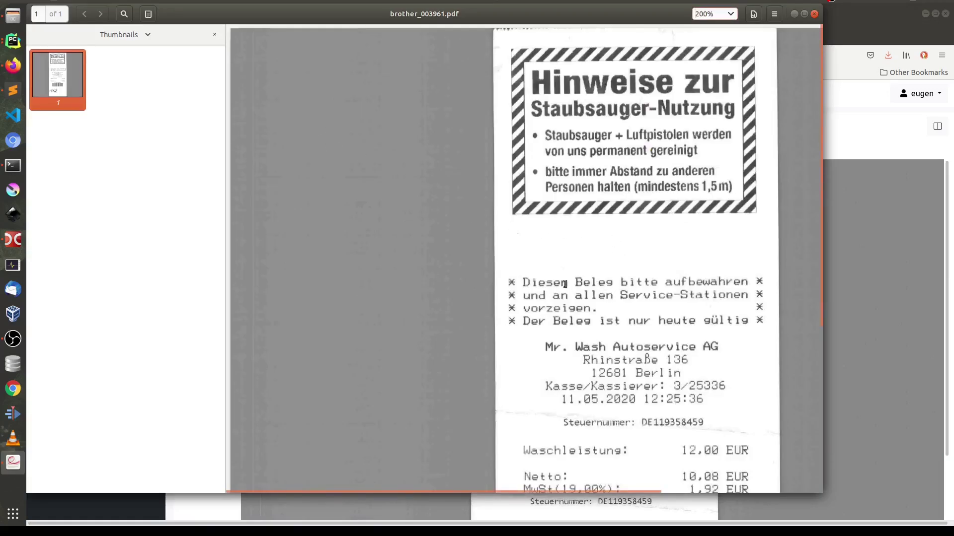
- Check the PDF's text layer by selecting the receipt's body text, its first line and single words in that line
left_click_drag(565, 285, 757, 461)
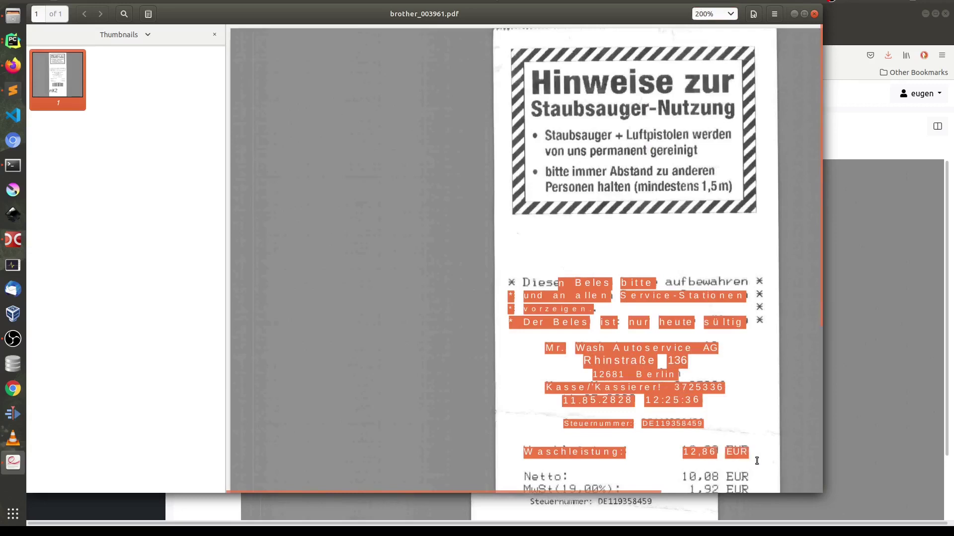
left_click(541, 284)
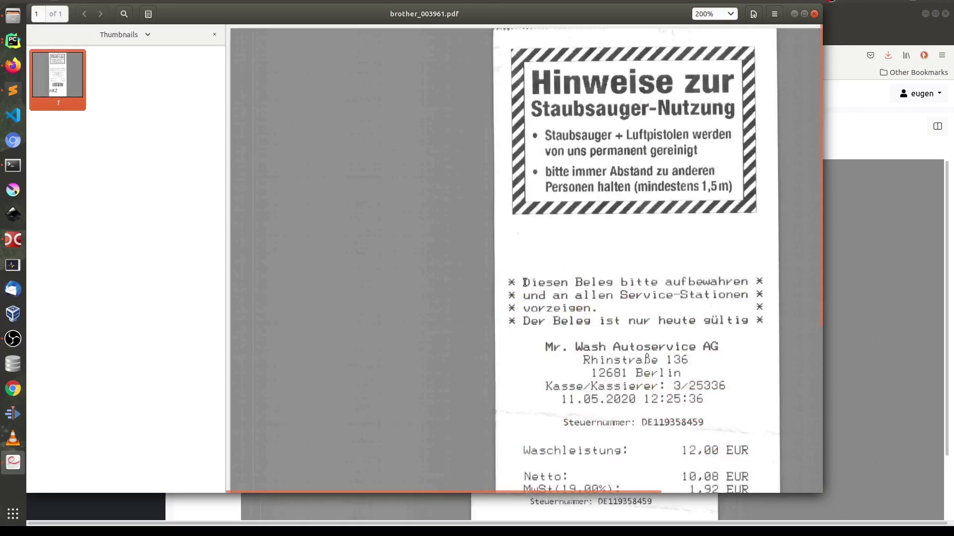
left_click_drag(525, 282, 741, 283)
double_click(609, 282)
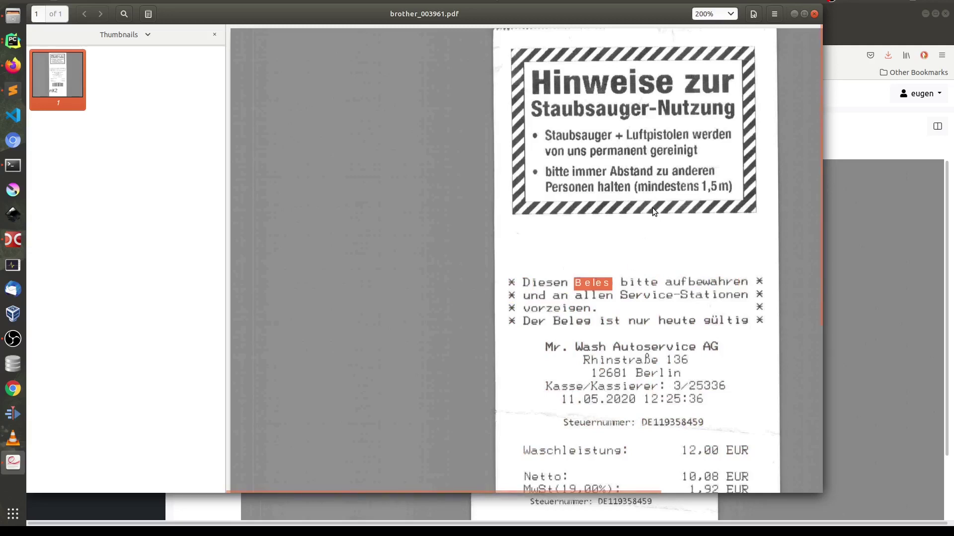
double_click(535, 284)
double_click(705, 284)
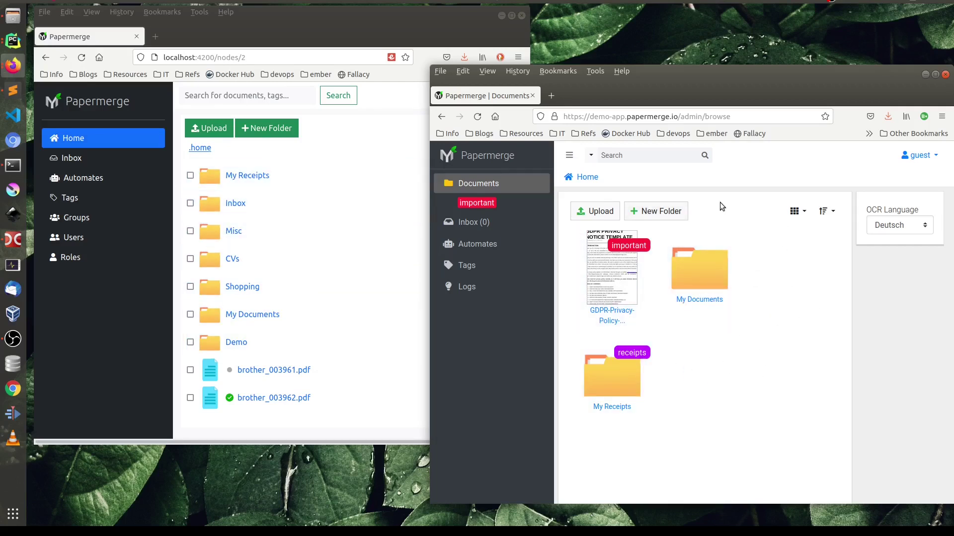
- Compare page loading in the localhost Papermerge app by alternating between the Tags and Home pages
left_click(69, 198)
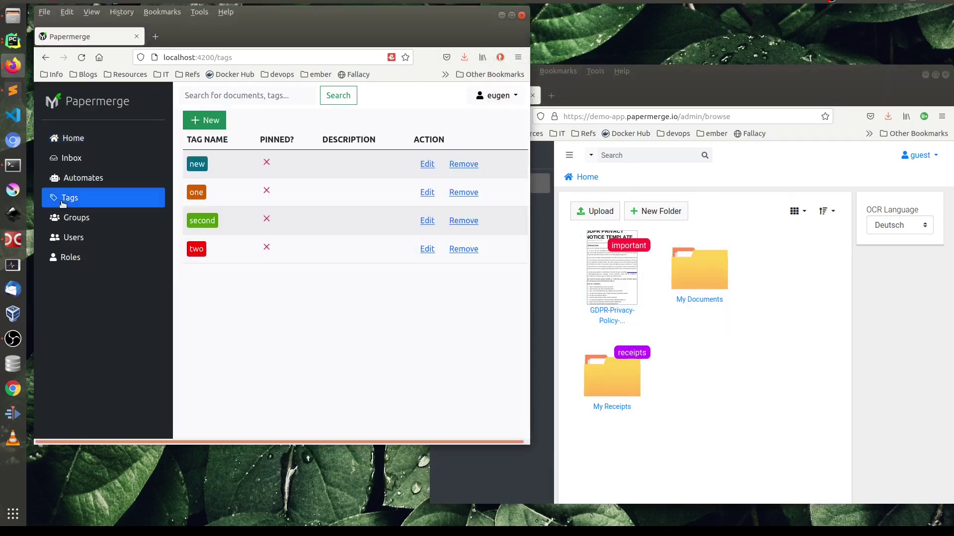
left_click(72, 139)
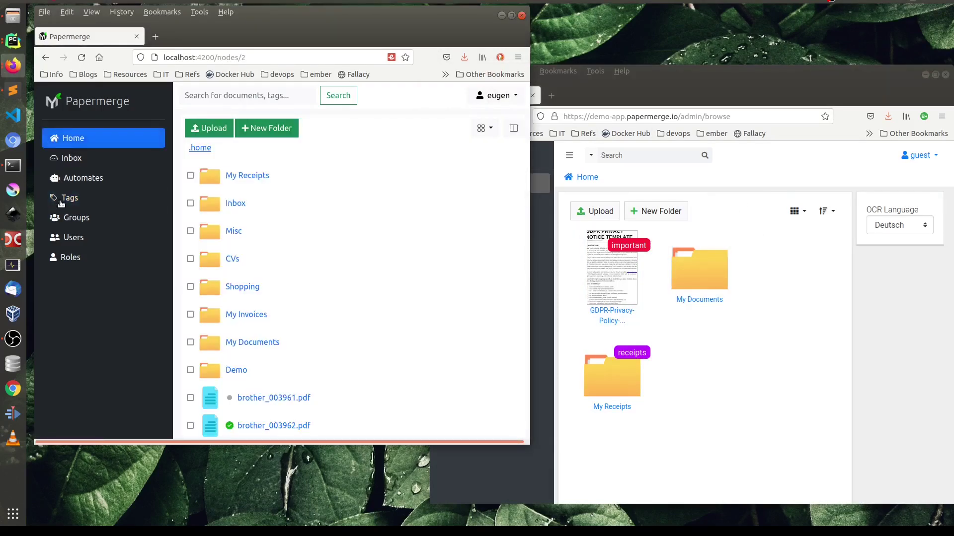
left_click(75, 140)
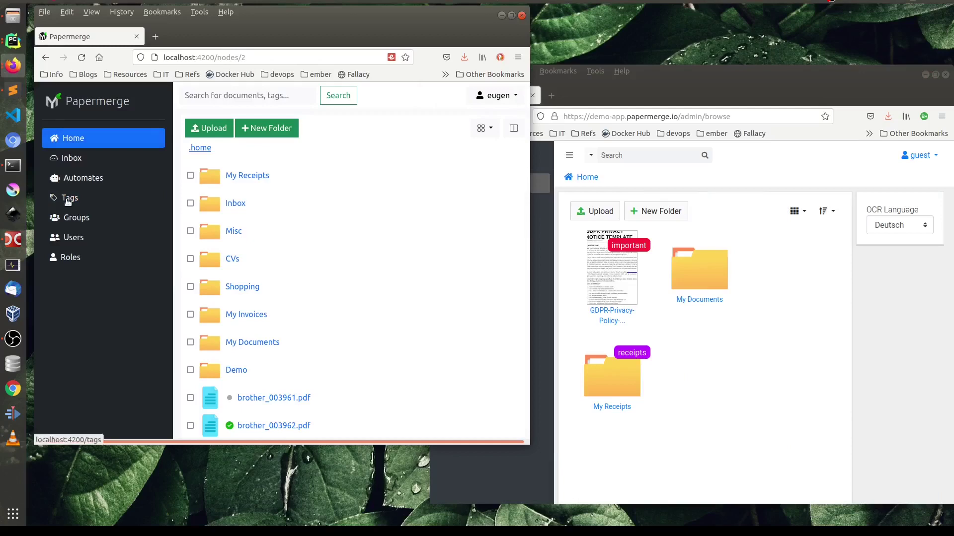
left_click(78, 138)
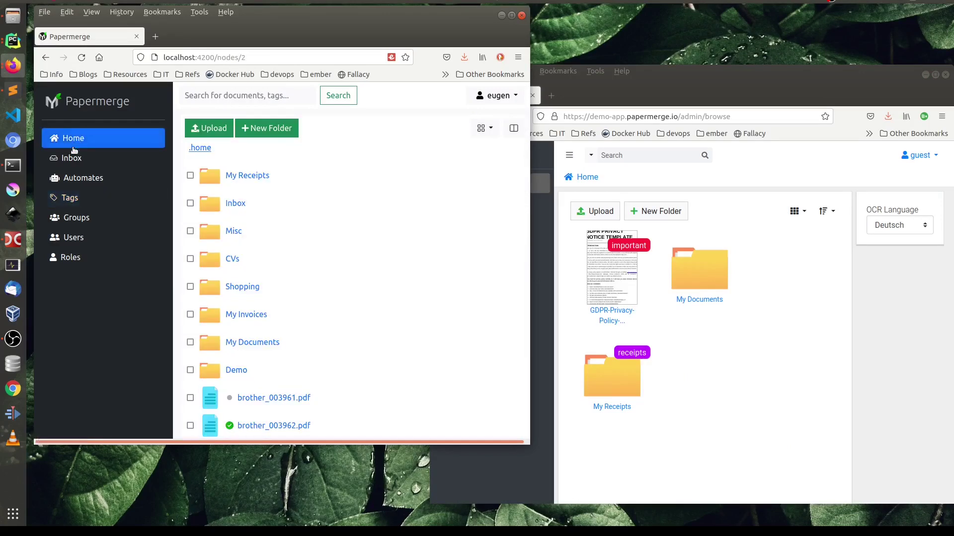
left_click(69, 199)
left_click(76, 142)
left_click(70, 198)
left_click(78, 147)
- Switch to the demo-app.papermerge.io window and alternate between its Tags and Documents pages to compare page loading
left_click(774, 78)
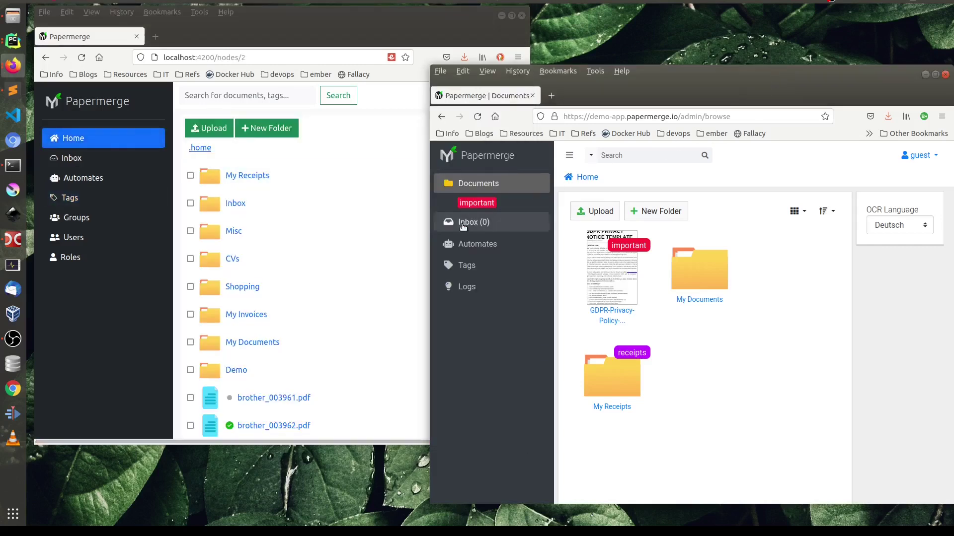
left_click(466, 267)
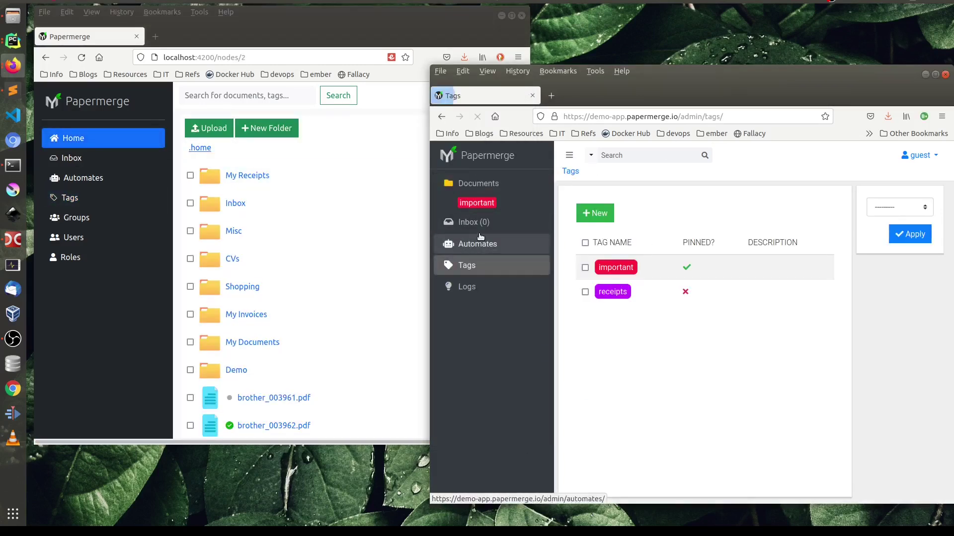
left_click(481, 185)
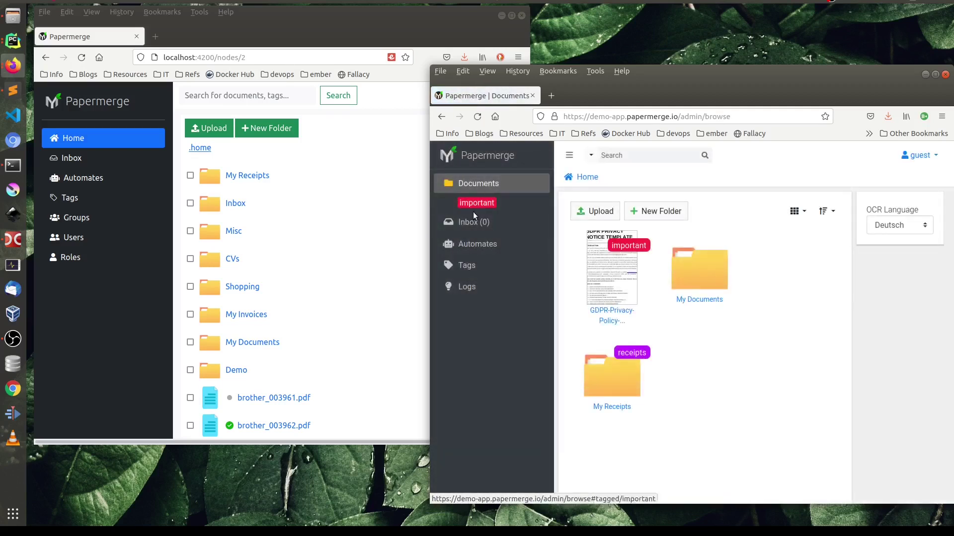
left_click(470, 266)
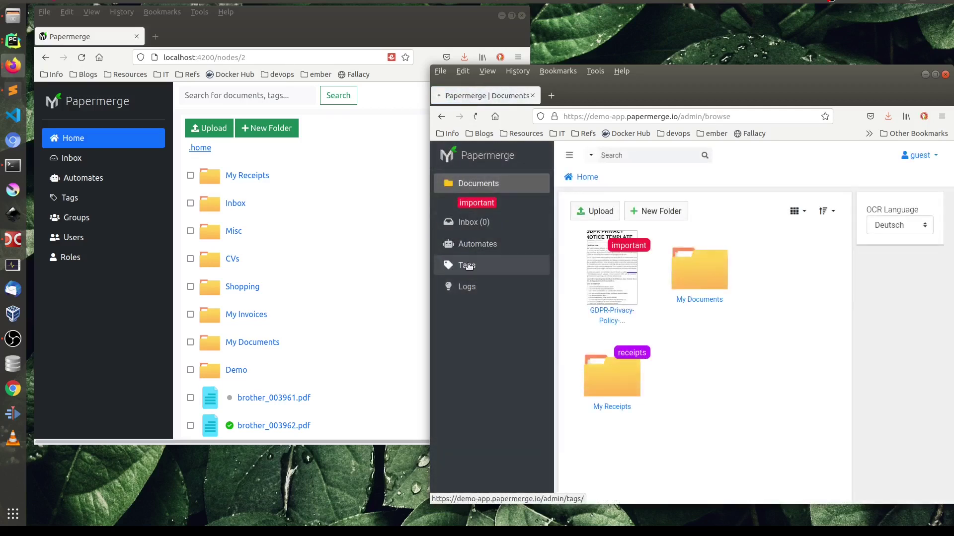
left_click(481, 185)
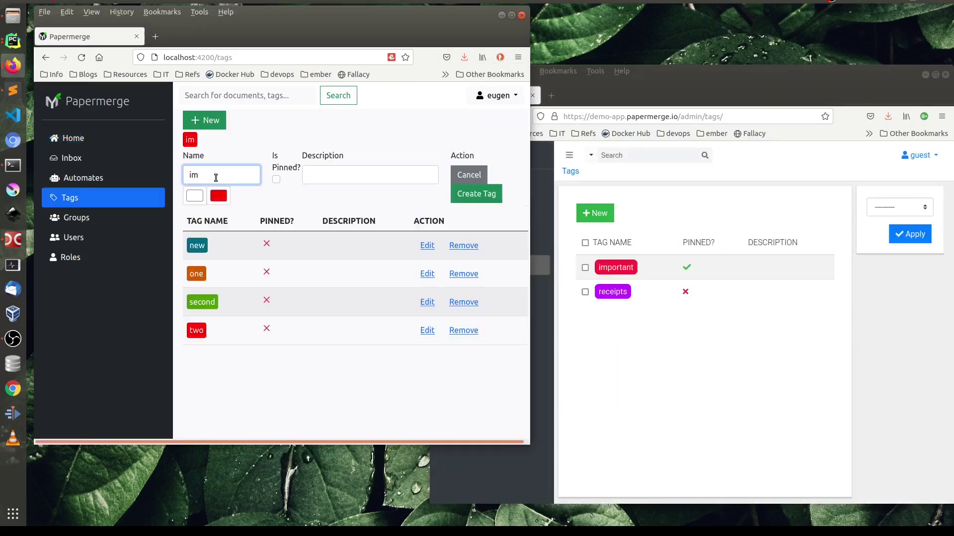
- Name the new tag "important" in the localhost app and create it
type("portn")
key("BackSpace")
type("ant")
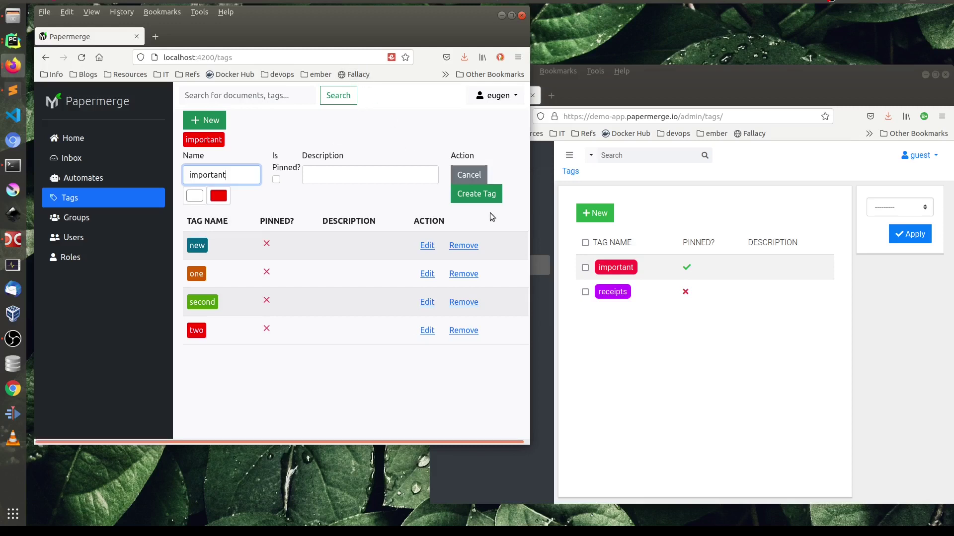
left_click(479, 198)
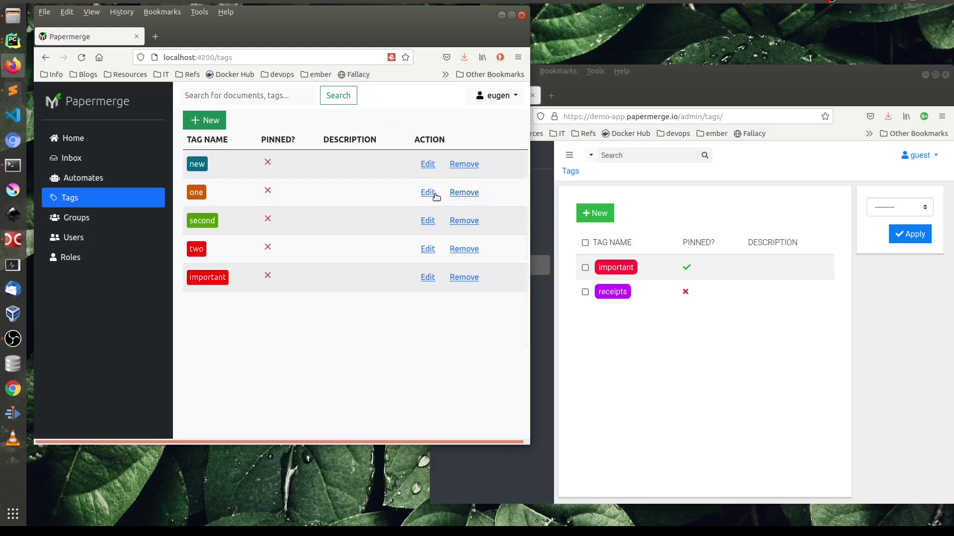
- Create a tag named "invoice" in the localhost app
left_click(207, 121)
left_click(222, 174)
type("invoice")
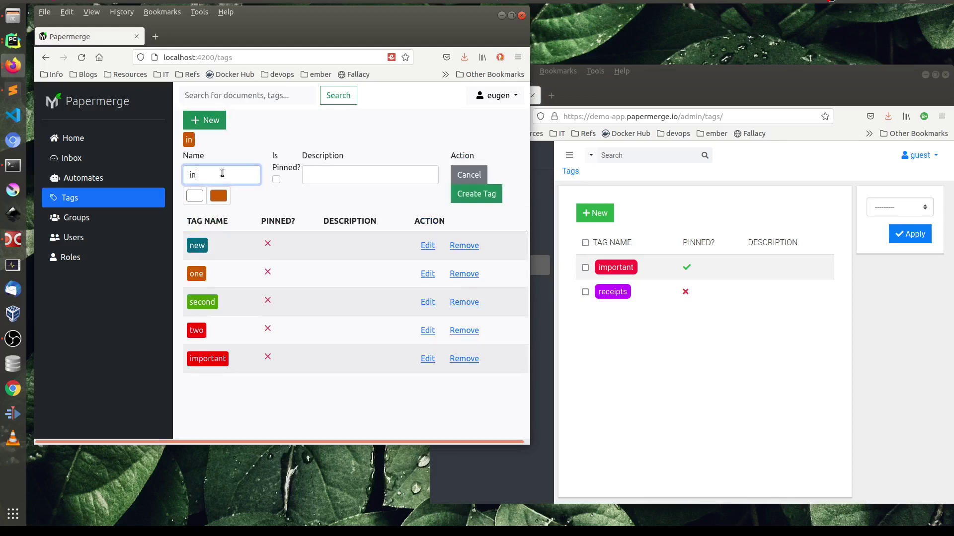
left_click(472, 200)
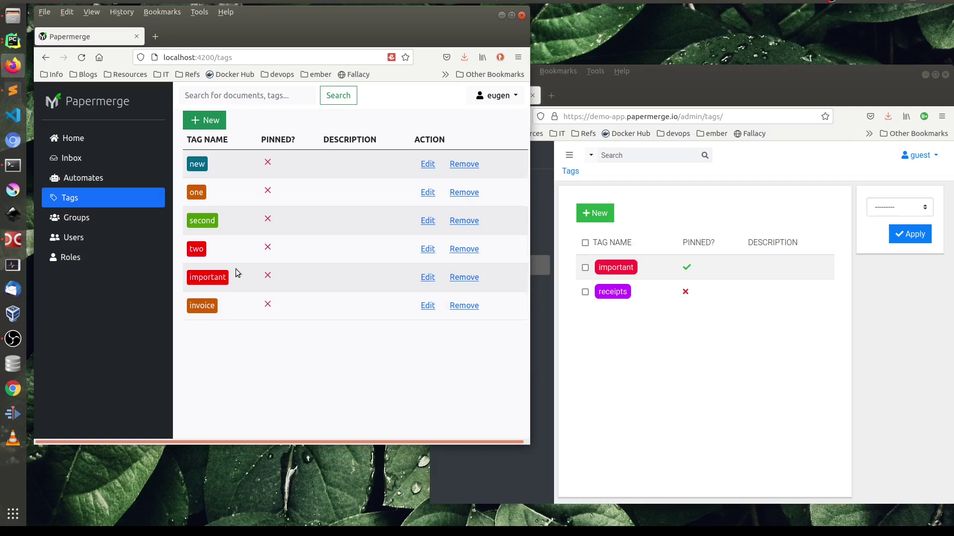
- Switch to the demo-app.papermerge.io window and create a tag named "invoice" with the default colors
left_click(594, 213)
left_click(595, 213)
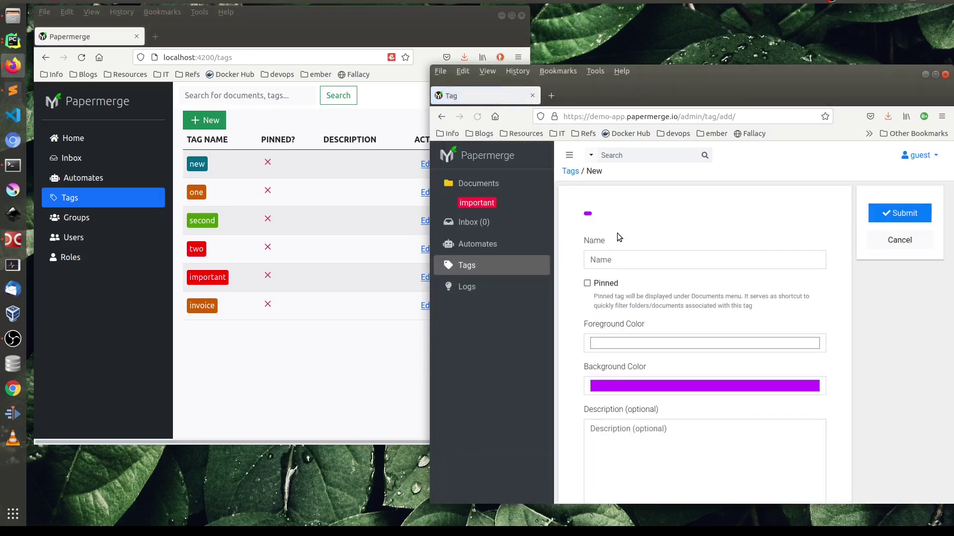
left_click(627, 258)
type("invoice")
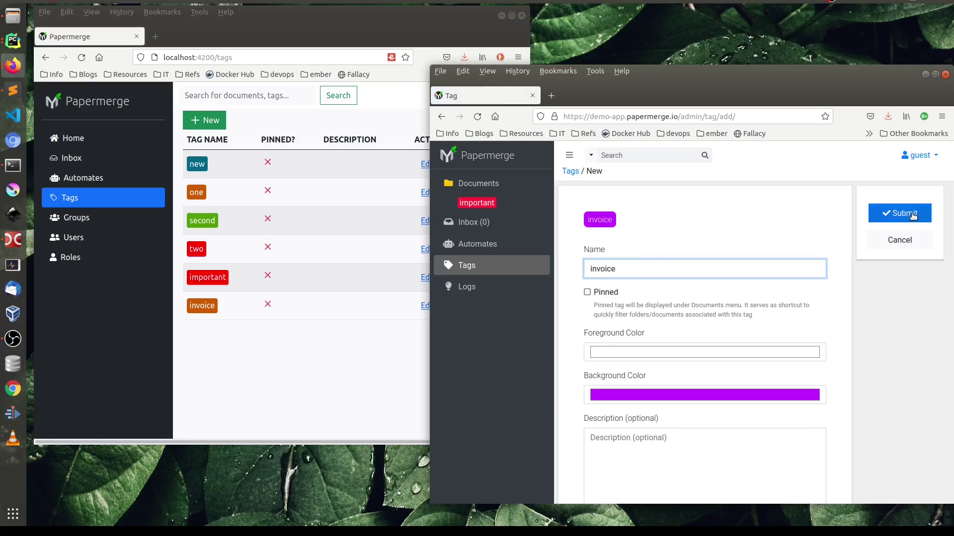
left_click(879, 214)
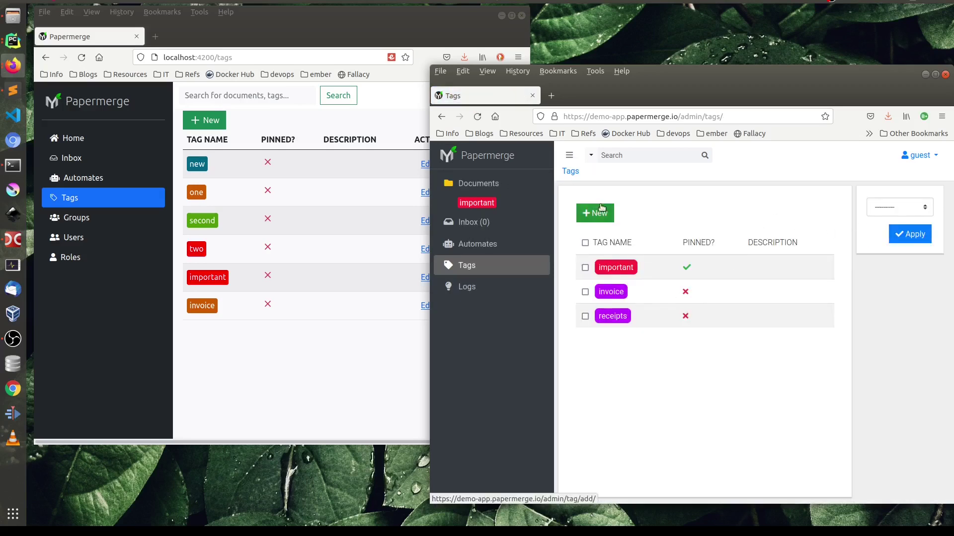
- Add another tag named "two" in the demo-app.papermerge.io window and submit it
left_click(602, 213)
left_click(625, 259)
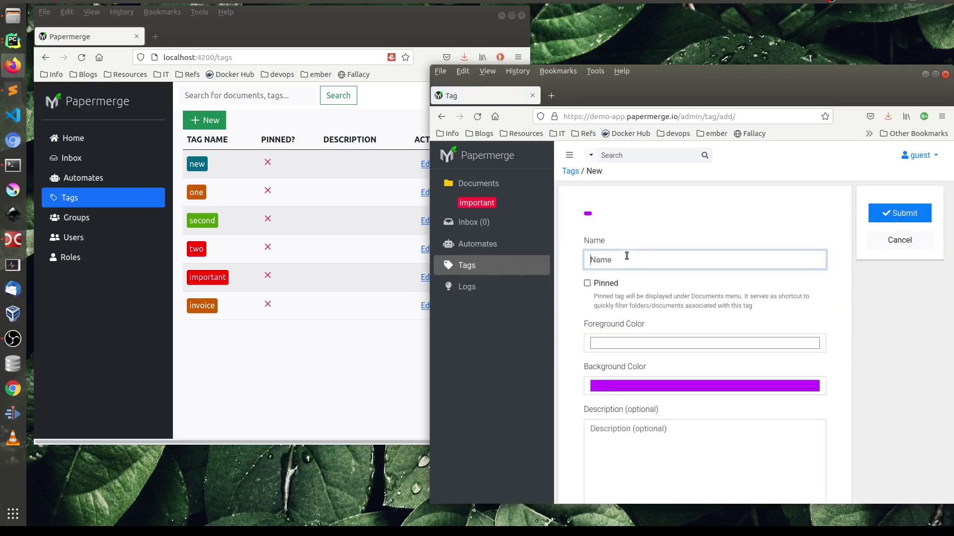
type("two")
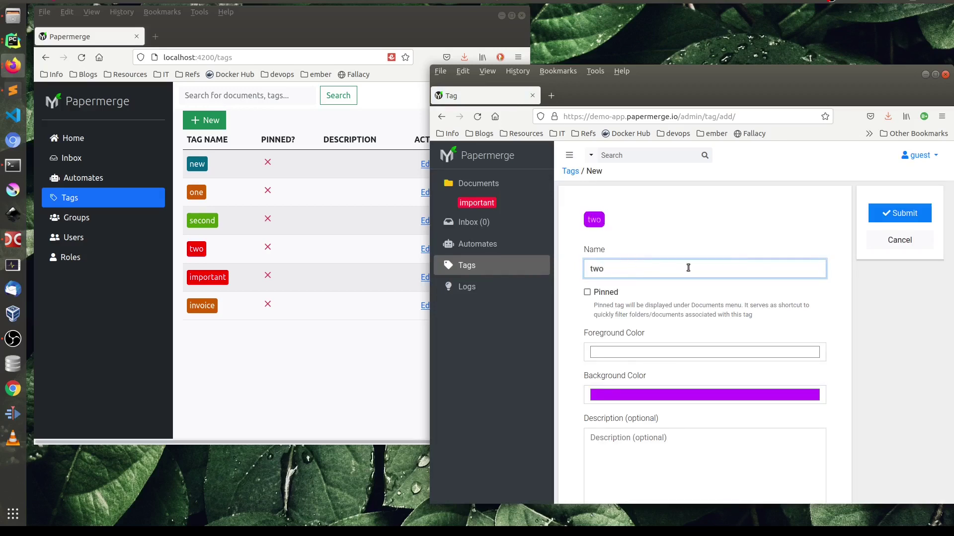
left_click(880, 217)
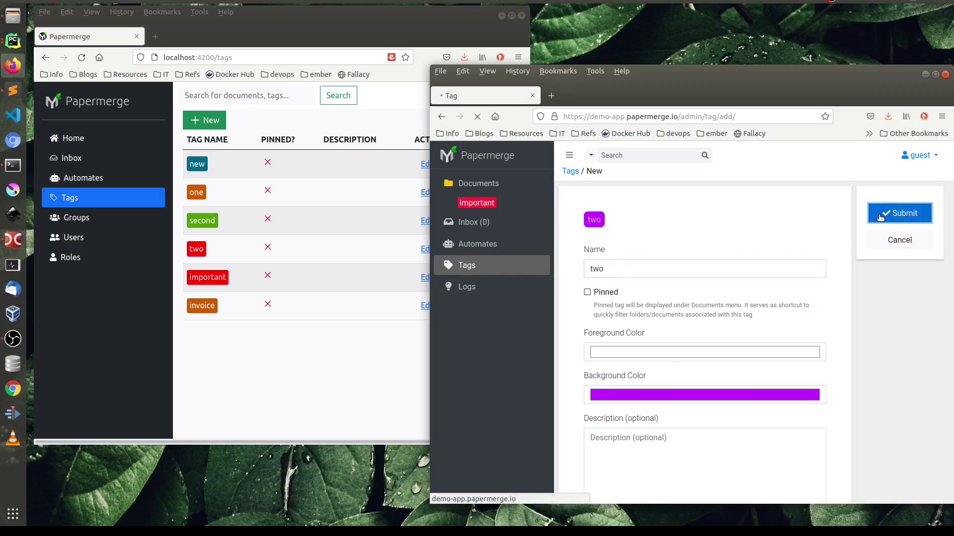